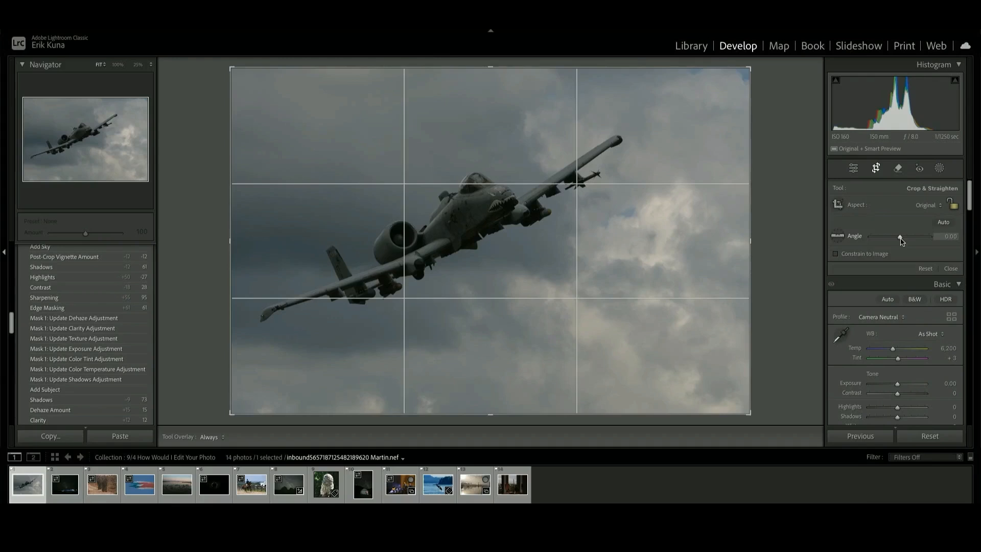
- Rotate the jet photo's crop to an angle of -3.40 and tighten the crop around the aircraft
left_click_drag(901, 241, 899, 242)
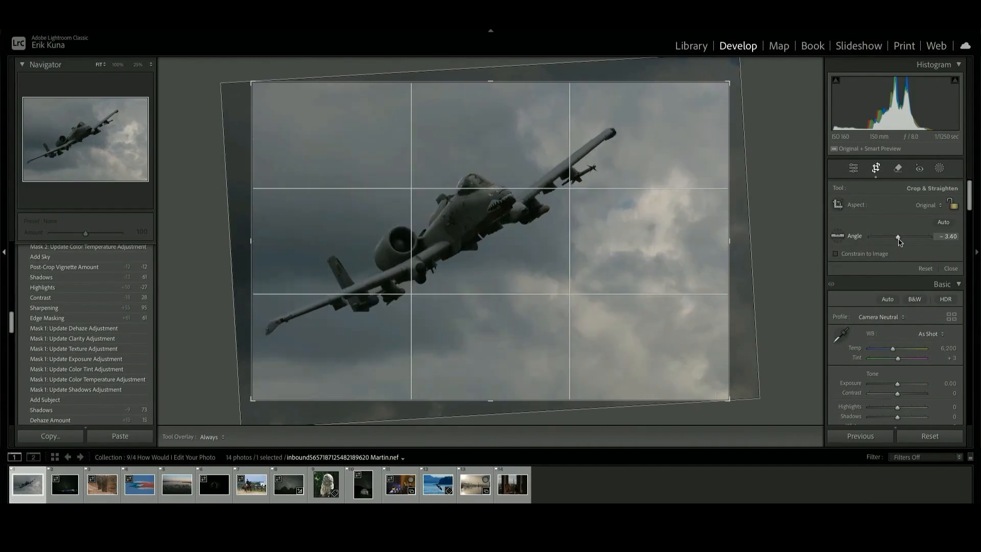
key("Return")
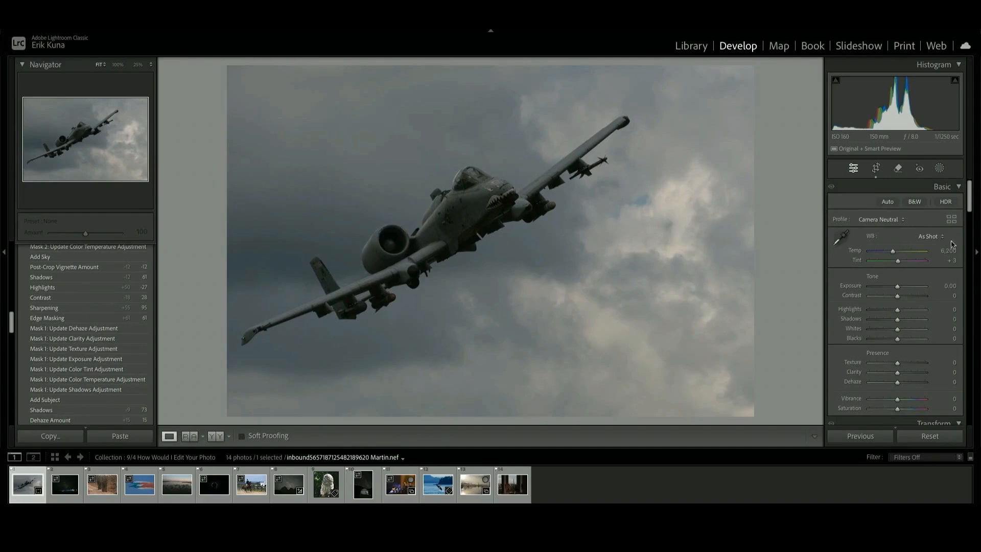
left_click(875, 168)
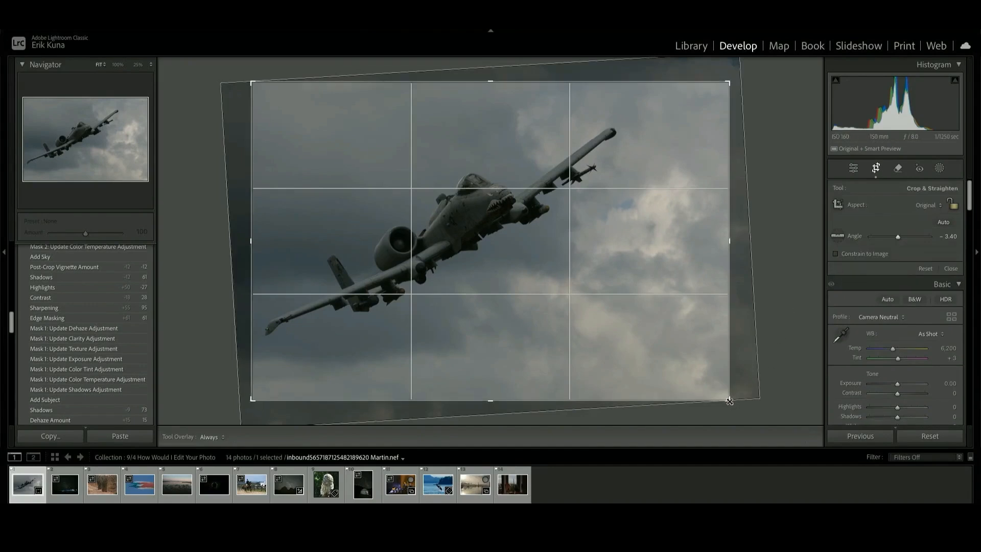
left_click_drag(729, 399, 714, 392)
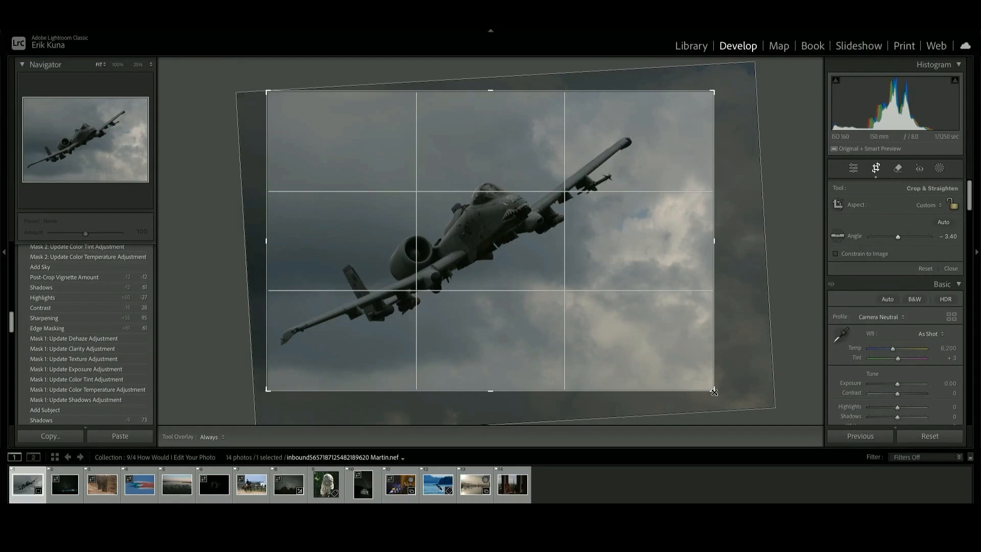
key("Return")
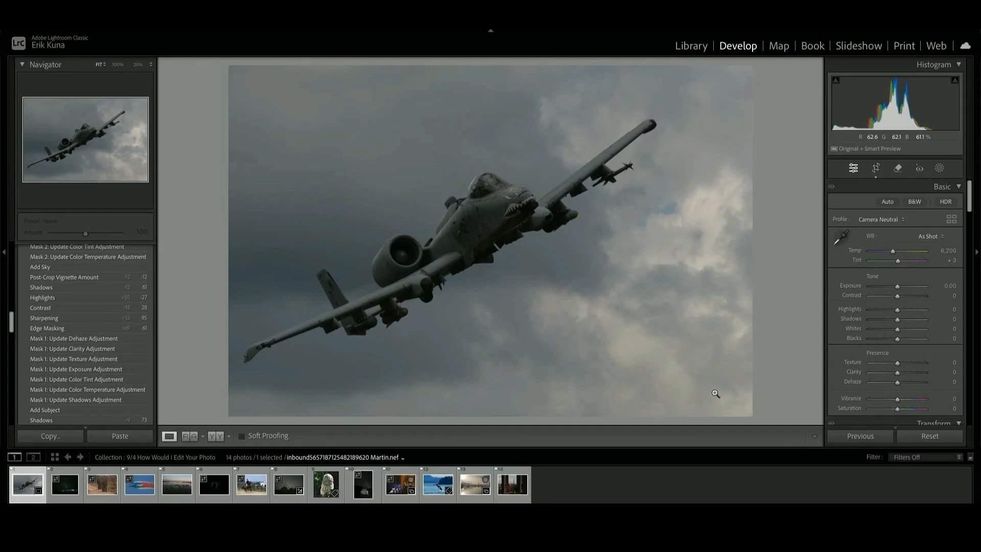
- Apply the Adobe Landscape profile and automatic tone settings, then compare the photo with its unedited version
left_click(889, 220)
left_click(888, 249)
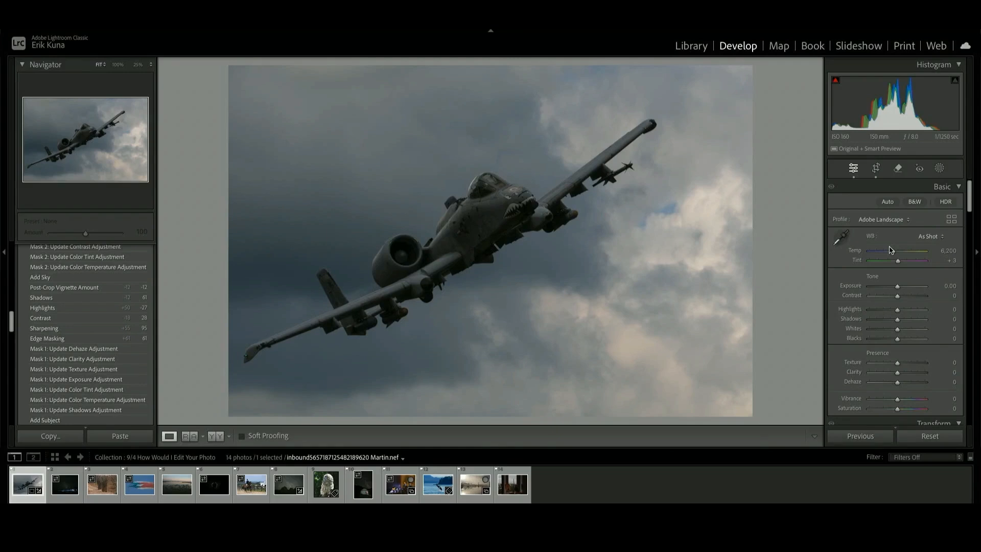
left_click(889, 203)
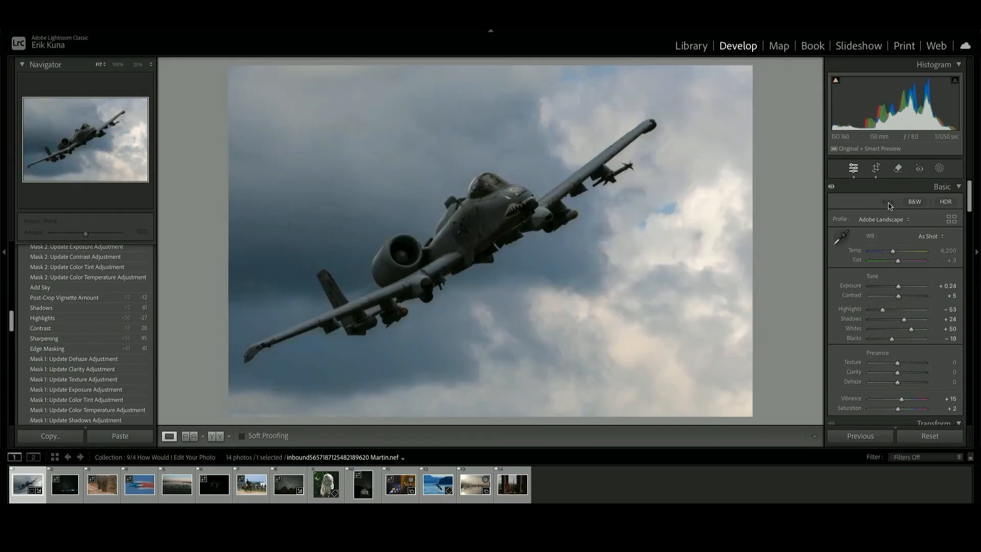
key("backslash")
key("backslash")
- Warm the whole photo with Temp 6,955 and Tint +8, and raise Vibrance to +23
left_click_drag(893, 253, 900, 264)
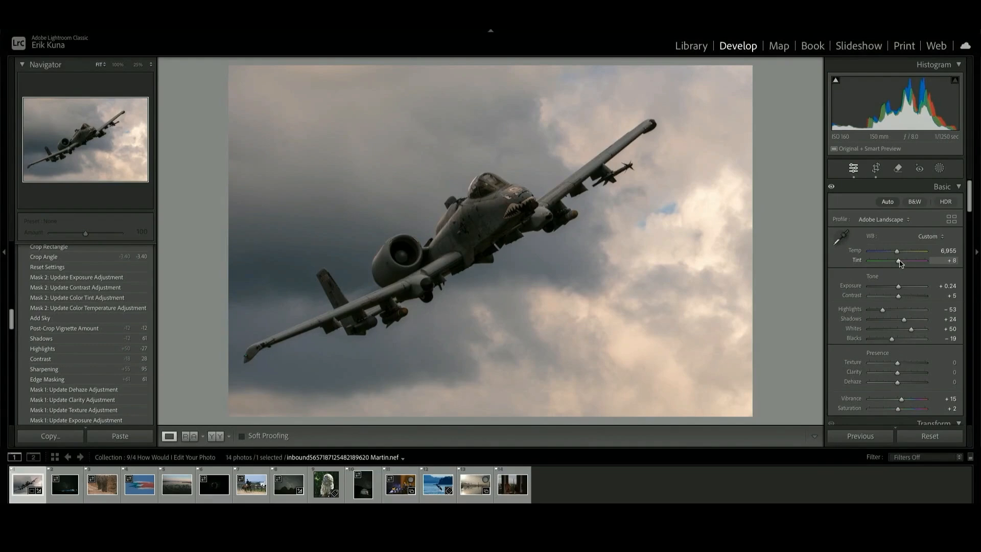
scroll(902, 332, "down", 6)
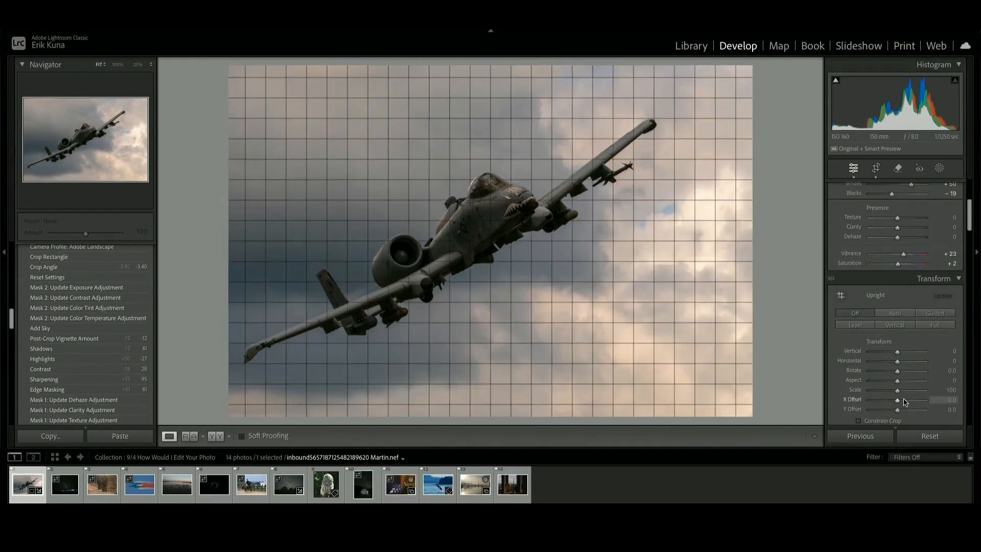
scroll(905, 402, "up", 3)
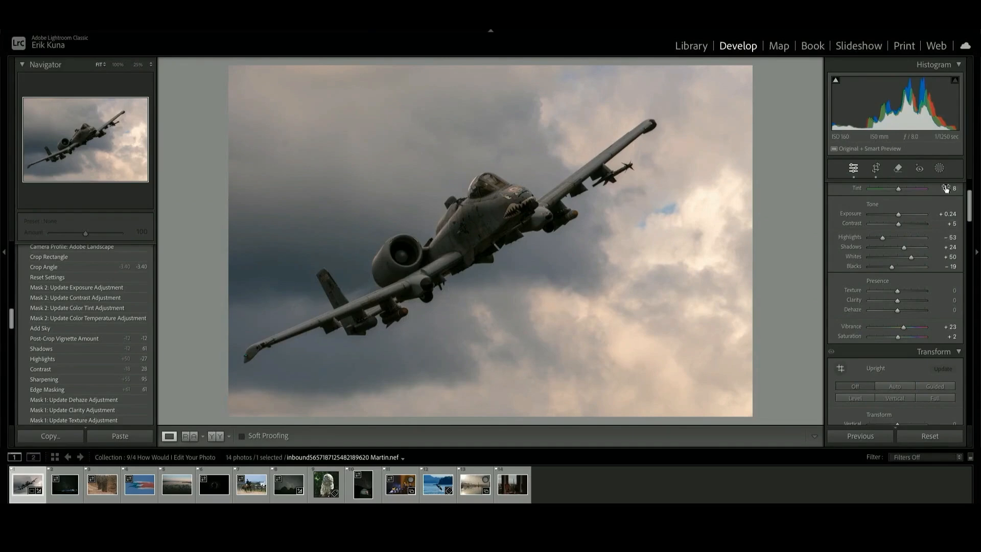
- Mask the jet with automatic subject selection and brighten it with Shadows 17 and Exposure 0.22
left_click(939, 170)
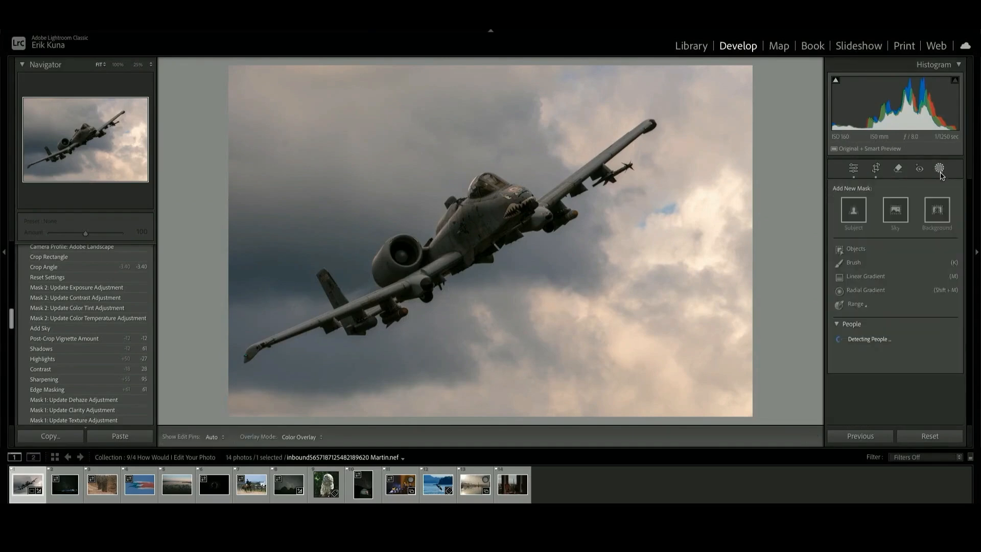
left_click(853, 210)
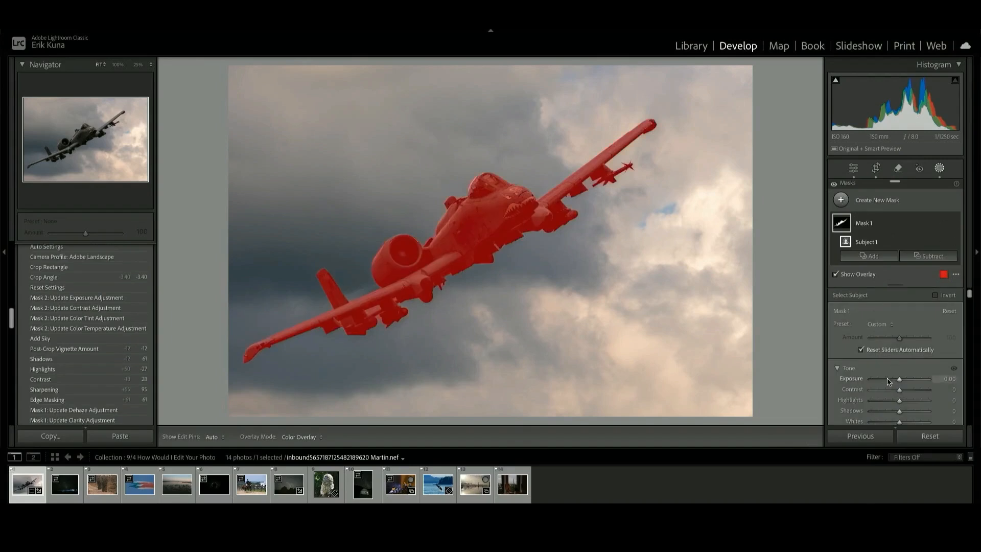
scroll(897, 363, "down", 2)
key("o")
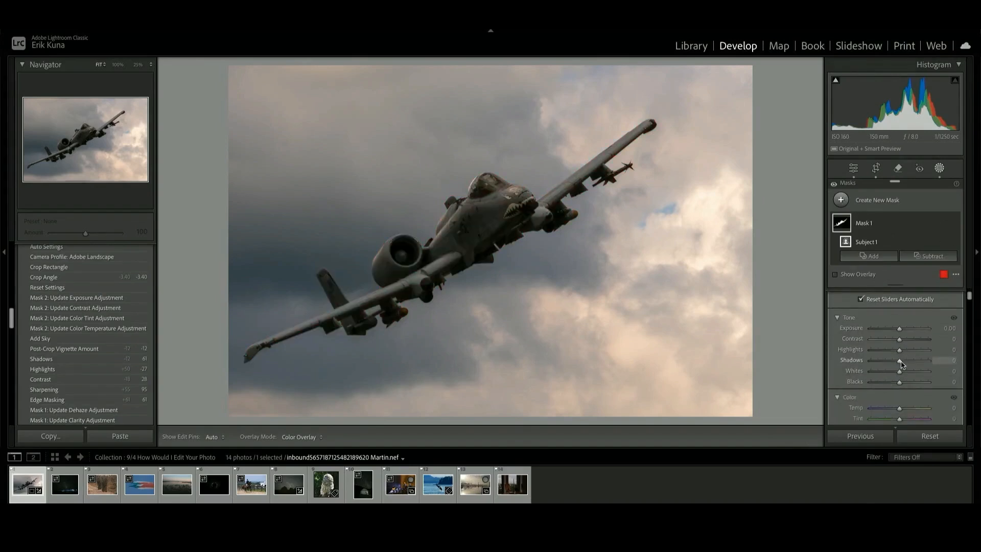
left_click_drag(900, 360, 906, 363)
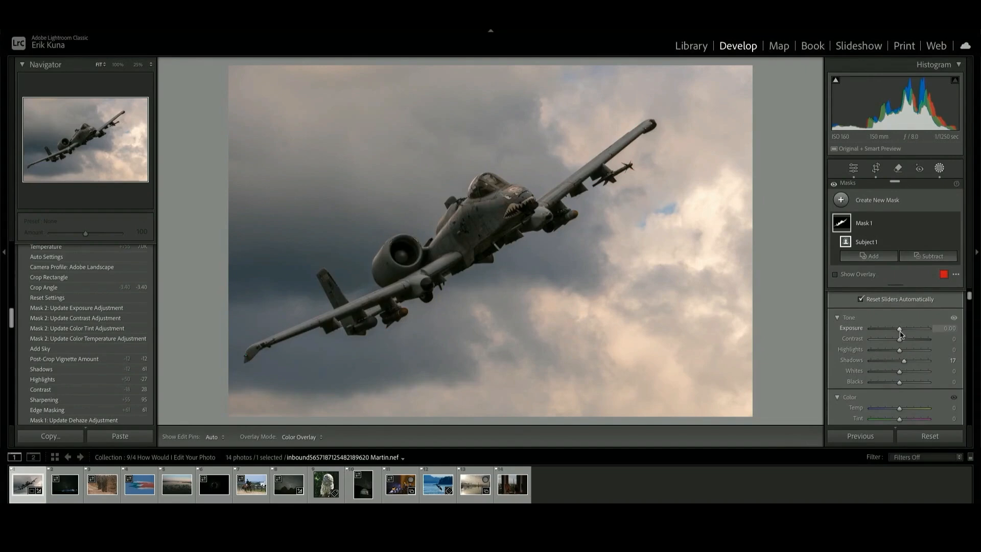
left_click_drag(899, 328, 902, 333)
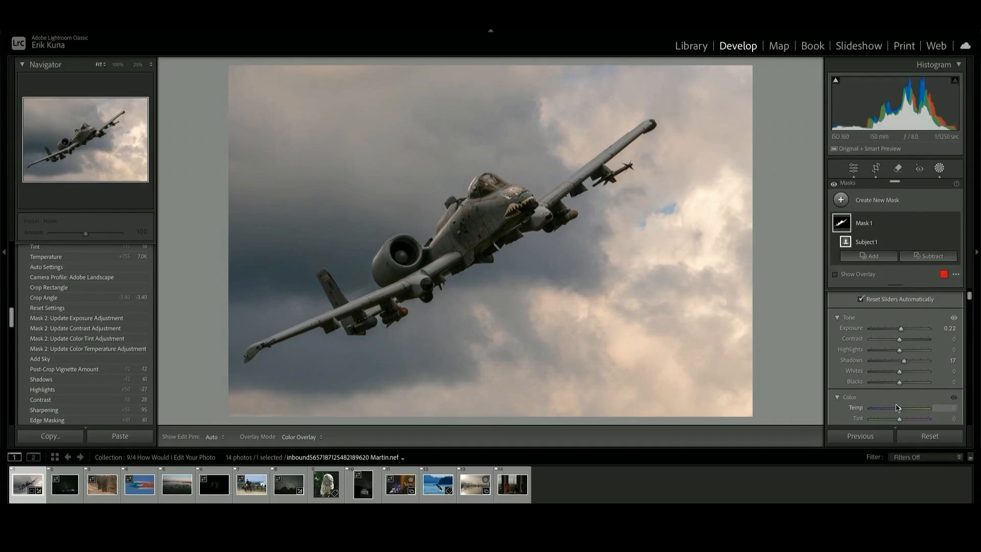
- Warm the jet mask's temperature and tint slightly, and set its Texture to 28, Clarity to 12 and Dehaze to 2
left_click_drag(900, 409, 904, 422)
scroll(903, 420, "down", 8)
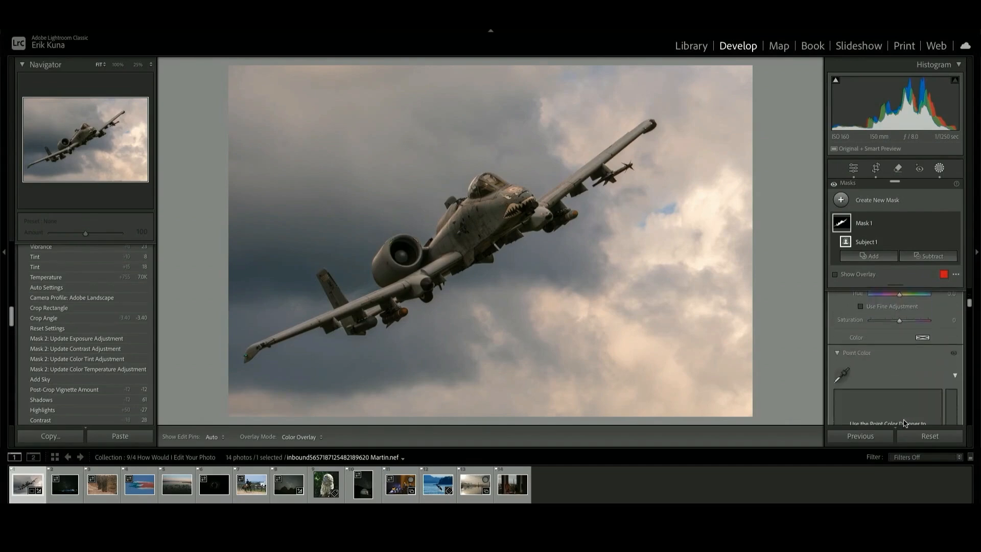
scroll(904, 420, "down", 5)
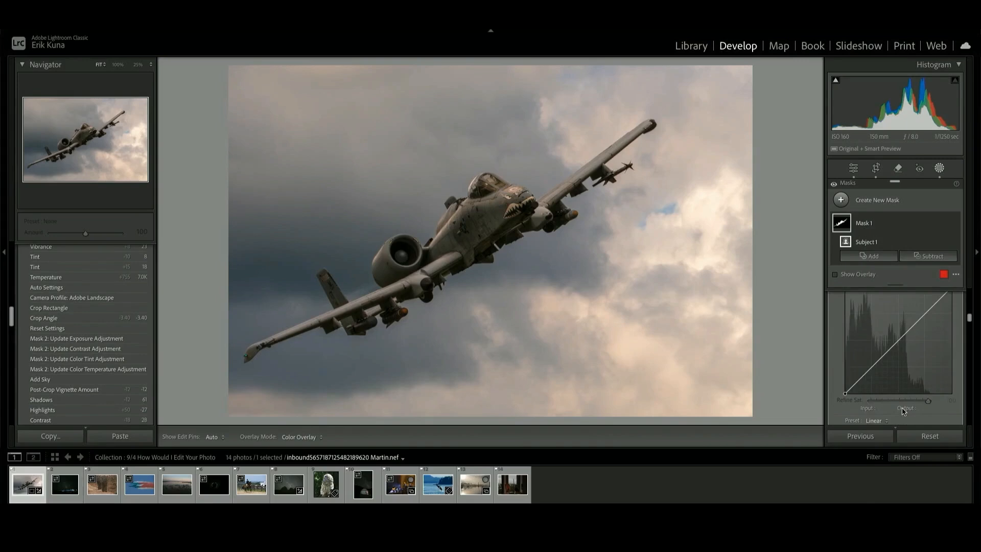
scroll(903, 411, "down", 6)
left_click_drag(899, 314, 905, 330)
left_click_drag(900, 334, 903, 338)
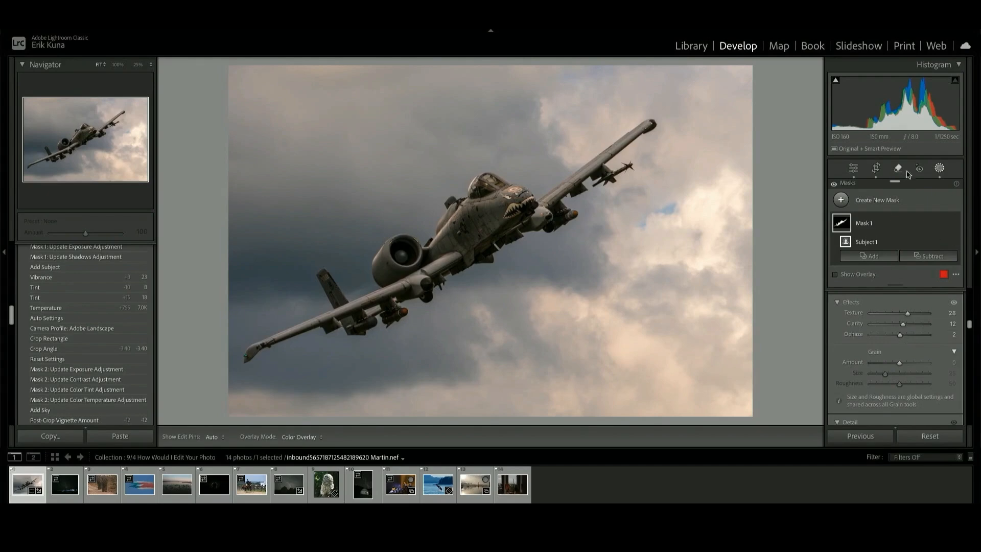
- Create a second mask selecting the background and darken it with Exposure -0.30
left_click(842, 200)
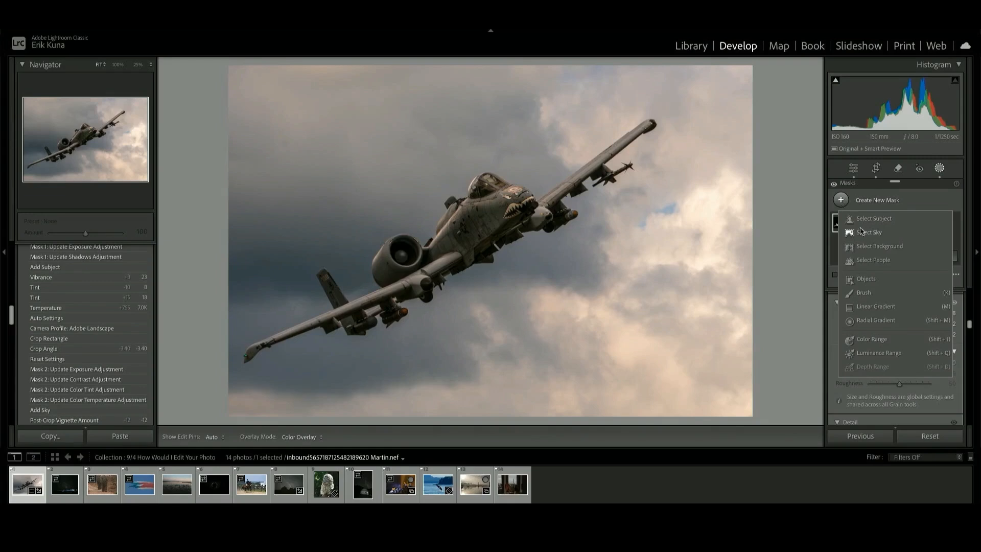
left_click(878, 250)
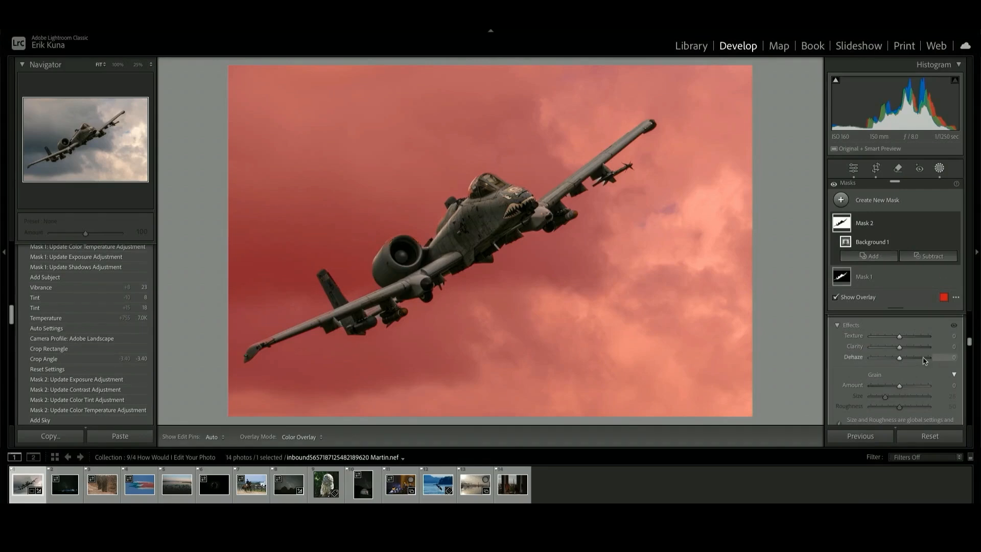
scroll(924, 362, "up", 2)
scroll(924, 361, "up", 5)
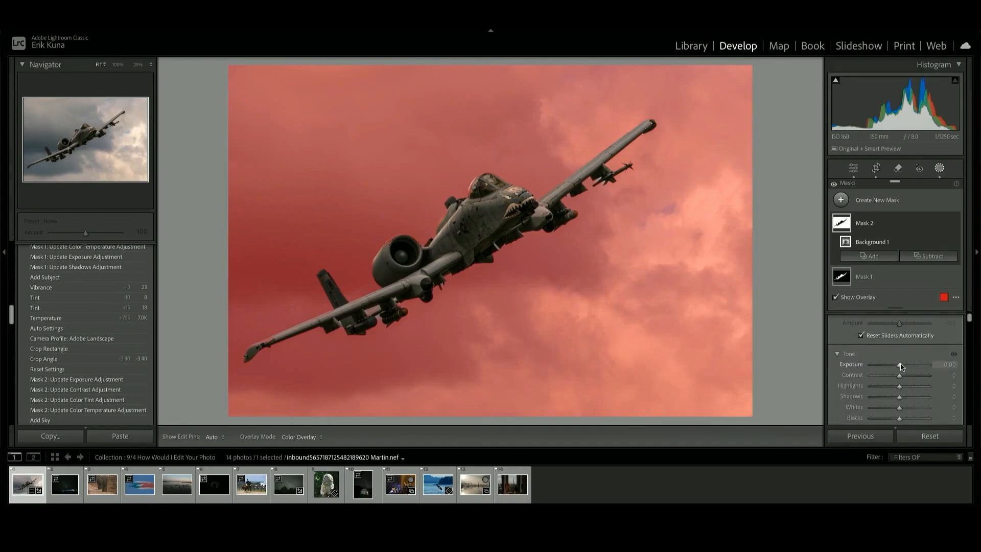
left_click_drag(900, 368, 898, 369)
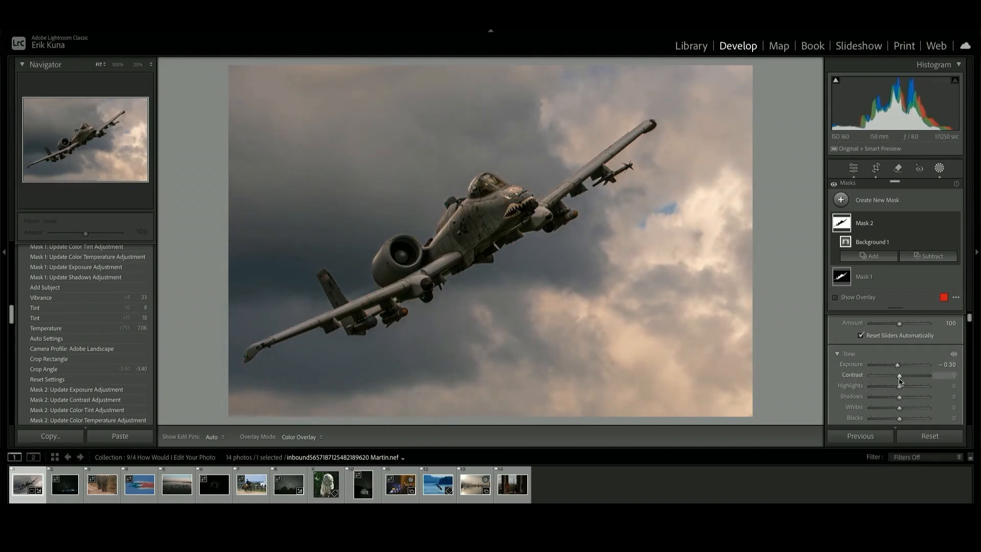
- Set the background mask's colour to Temp -2, Tint 1 and Saturation 23
scroll(905, 399, "down", 5)
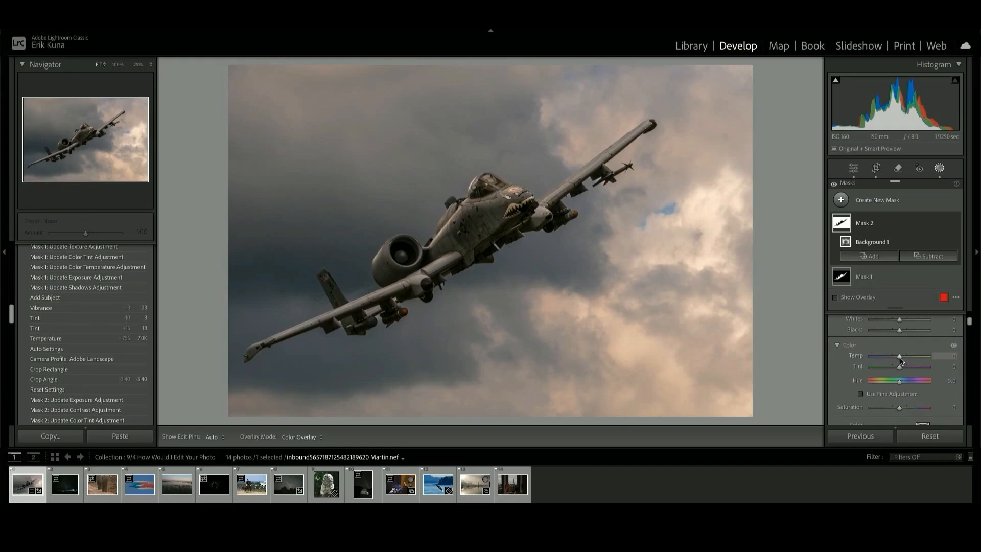
left_click_drag(900, 357, 900, 363)
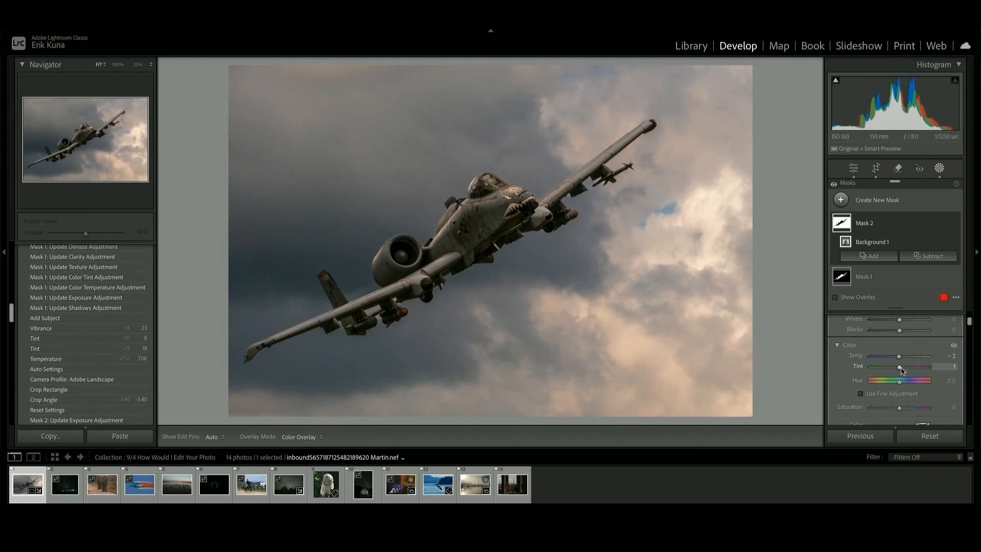
scroll(901, 370, "down", 3)
left_click_drag(901, 370, 907, 372)
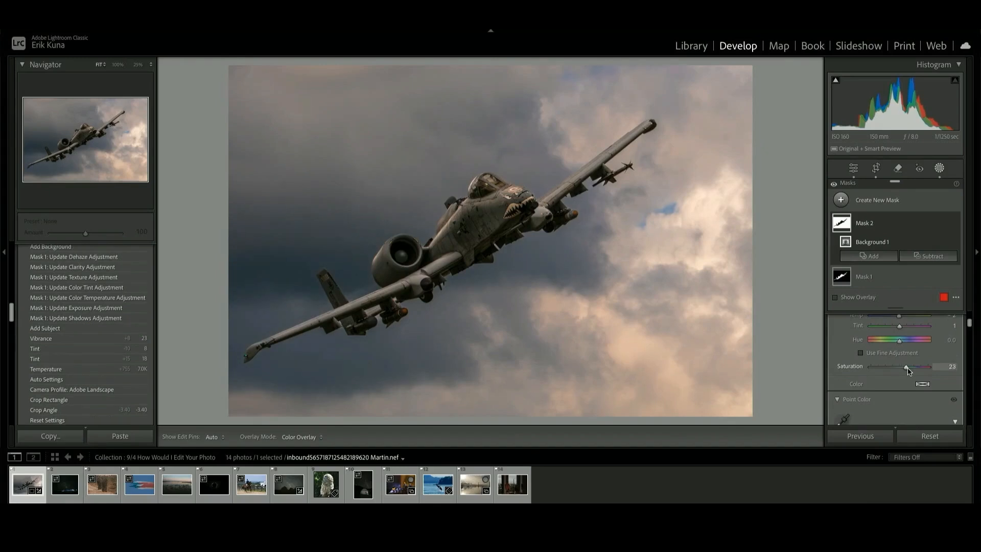
- Soften the background mask with Texture -23 and Clarity -6, and set its Dehaze to 6
scroll(908, 372, "down", 8)
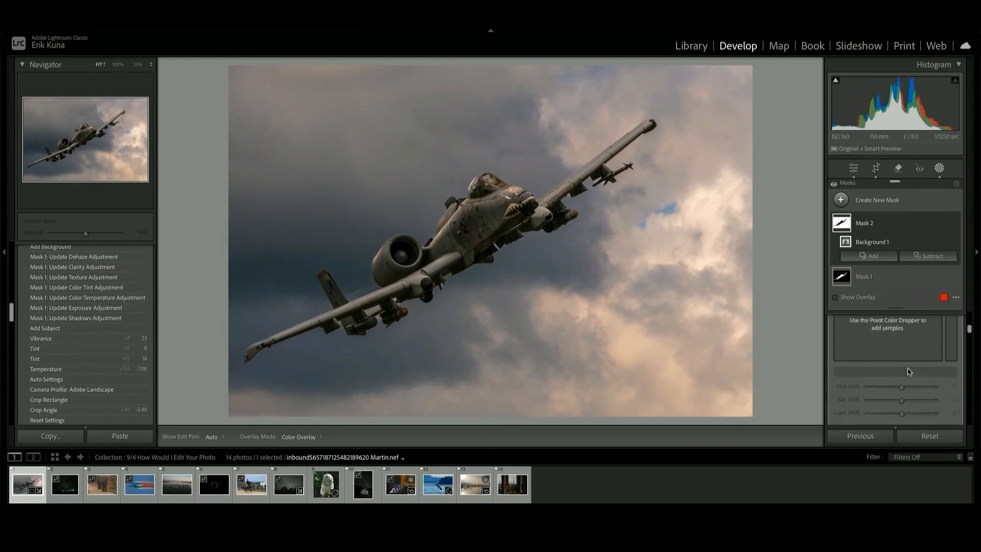
scroll(908, 371, "down", 2)
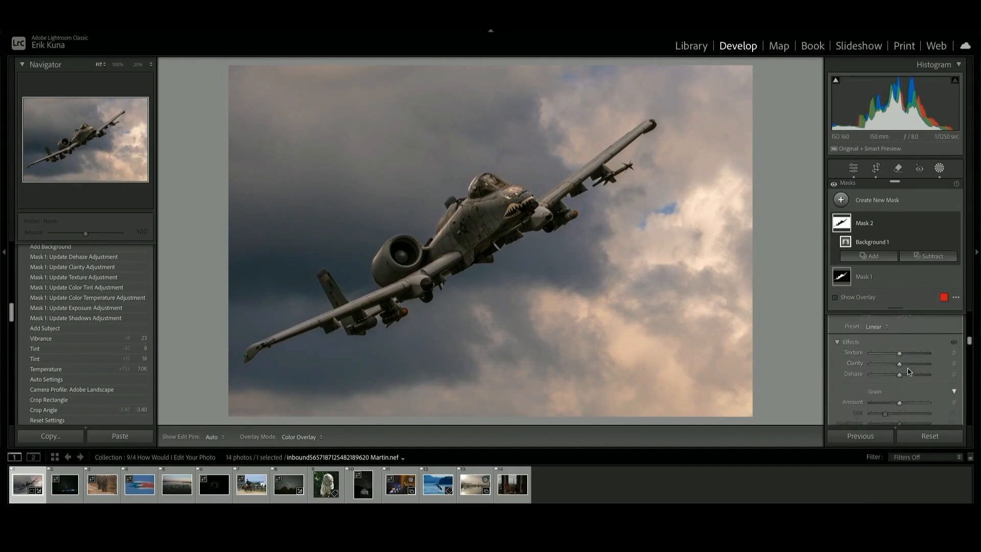
left_click_drag(899, 349, 901, 372)
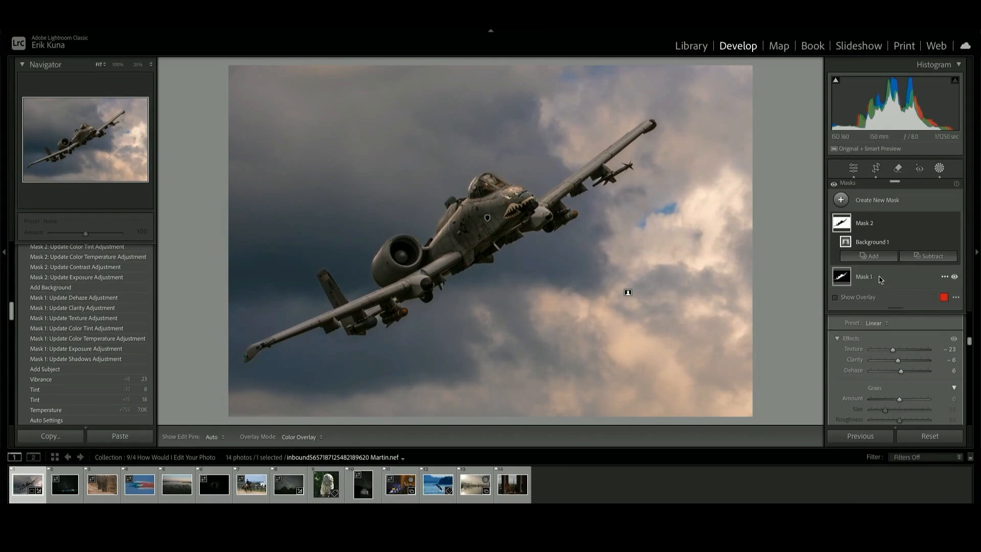
- Check the effect of the jet mask by toggling its visibility, and compare the photo before and after editing
left_click(954, 277)
left_click(953, 276)
left_click(954, 276)
left_click(954, 277)
key("backslash")
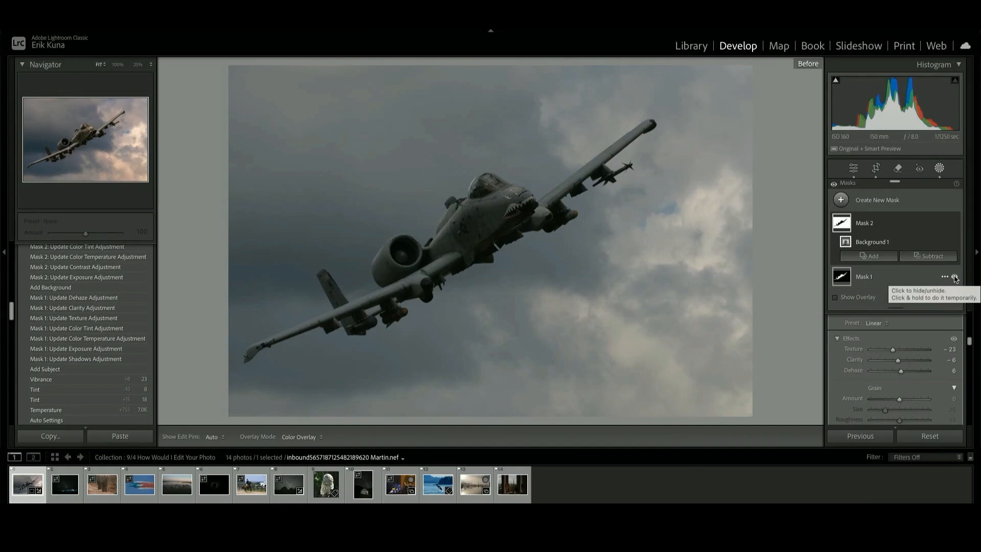
key("backslash")
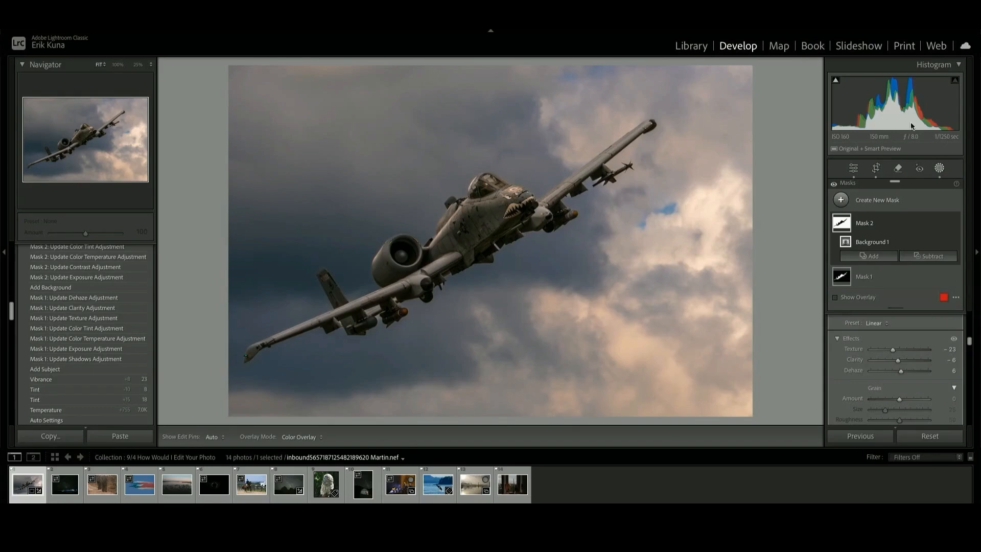
- Leave masking and apply Lens Blur to the photo with a Blur Amount of 50
left_click(853, 168)
scroll(863, 307, "down", 3)
scroll(857, 327, "down", 10)
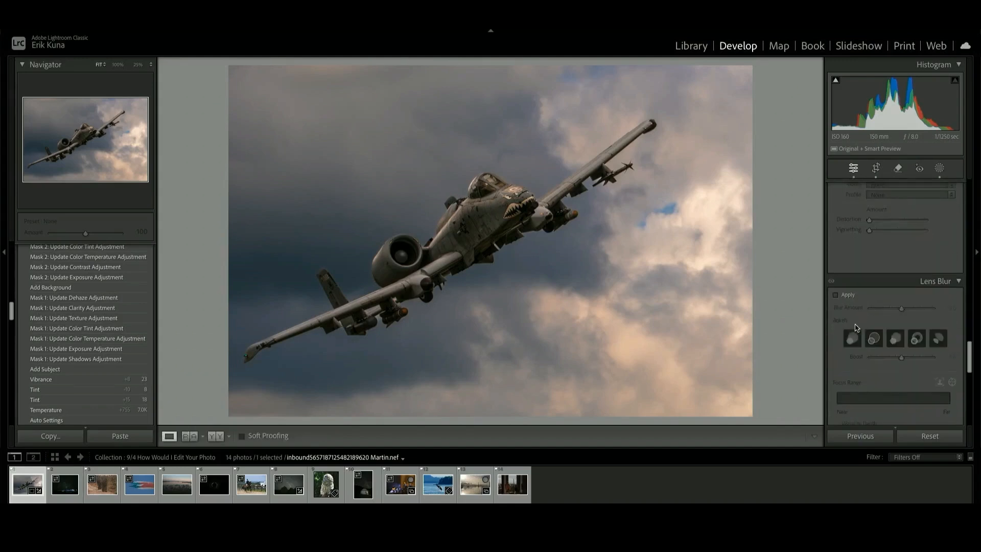
scroll(857, 328, "up", 2)
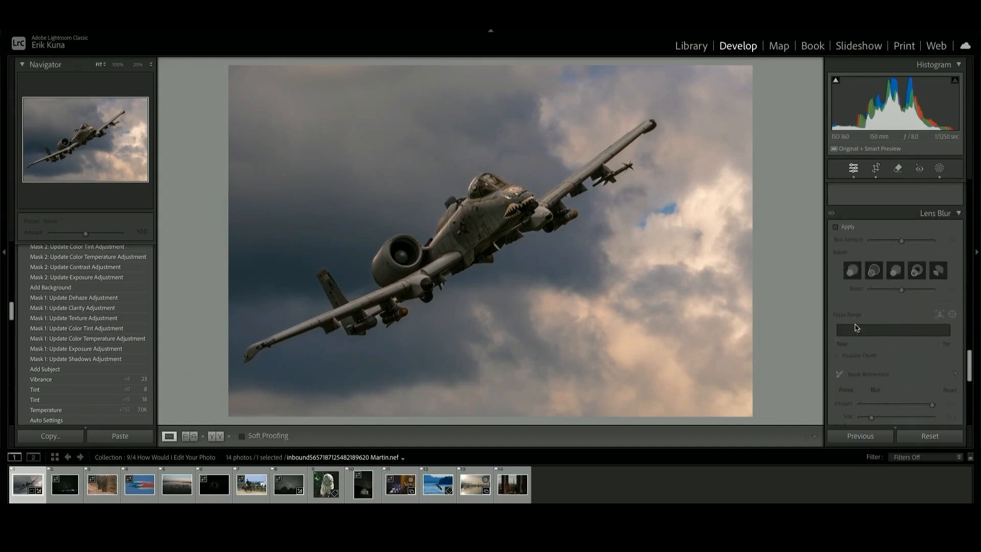
left_click(835, 231)
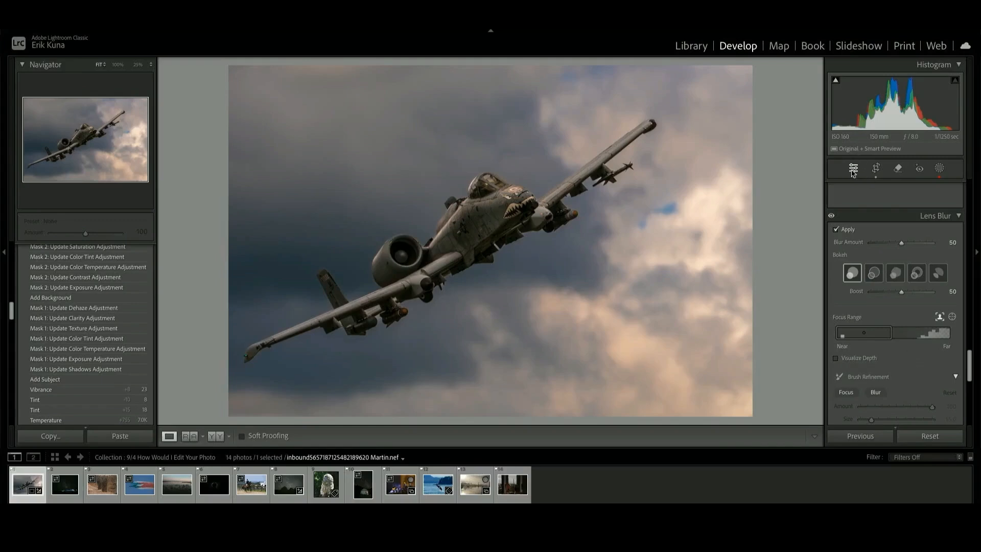
- Darken the photo's edges with a Highlight Priority post-crop vignette Amount of -9
scroll(898, 301, "down", 8)
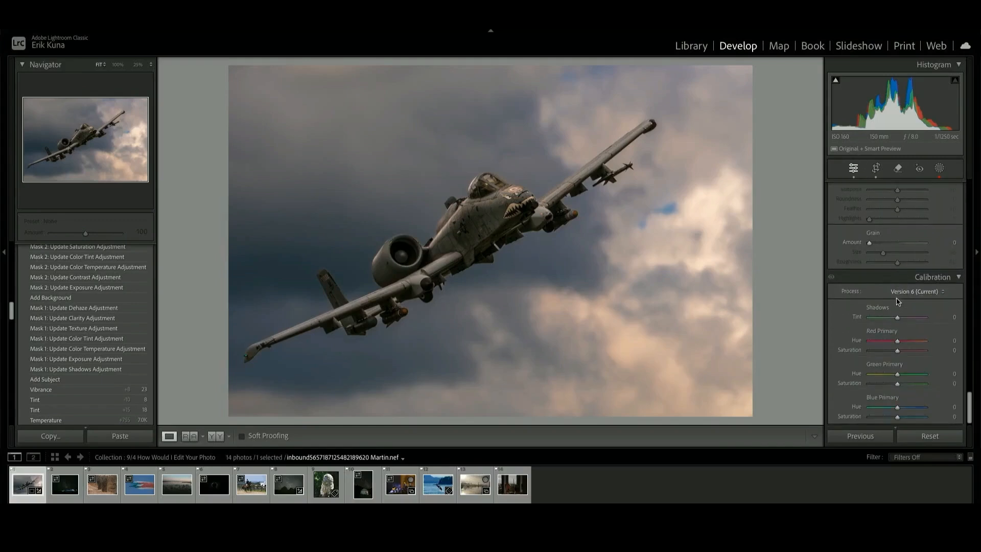
scroll(897, 301, "up", 2)
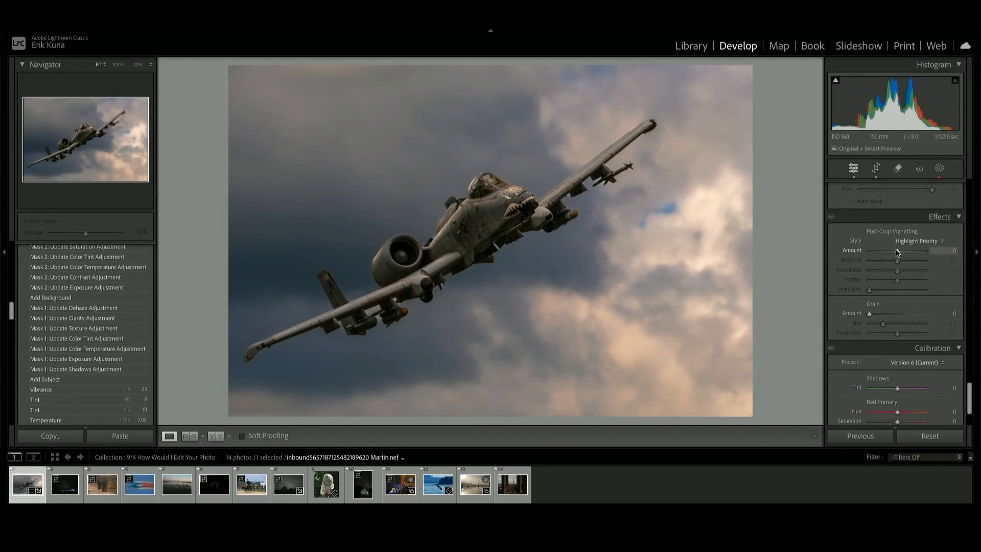
left_click_drag(898, 251, 895, 252)
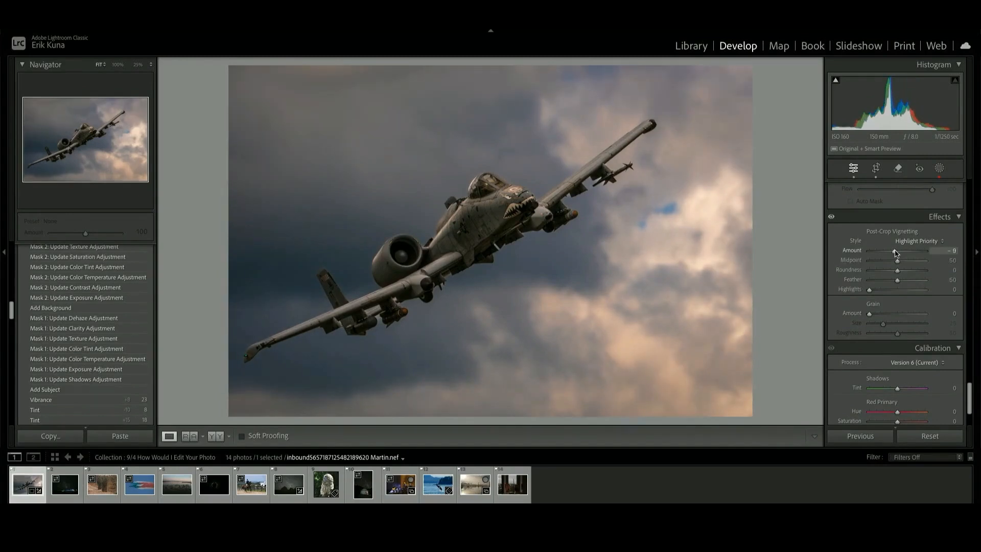
- Compare the whole photo before and after editing, and return to the edited version
key("\\")
key("\\")
key("\\")
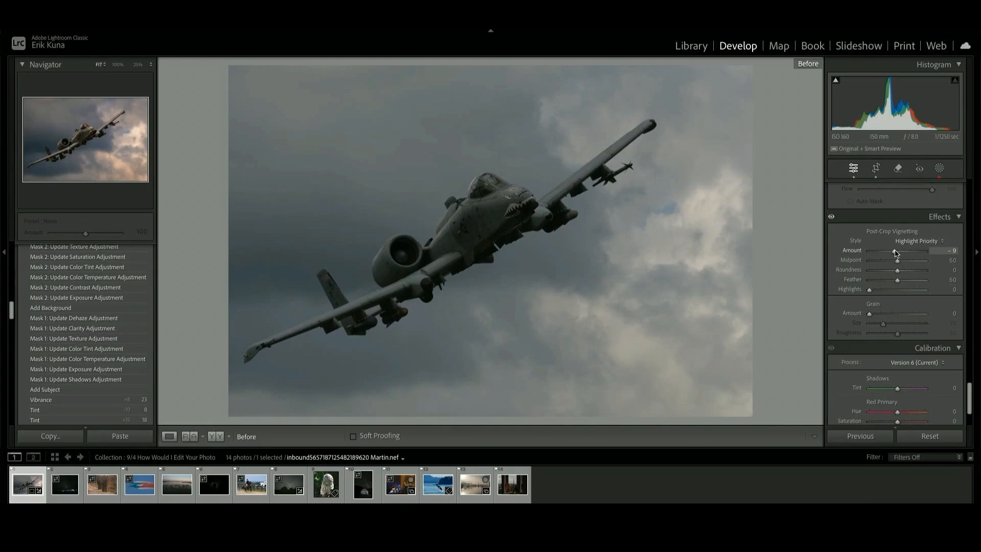
key("\\")
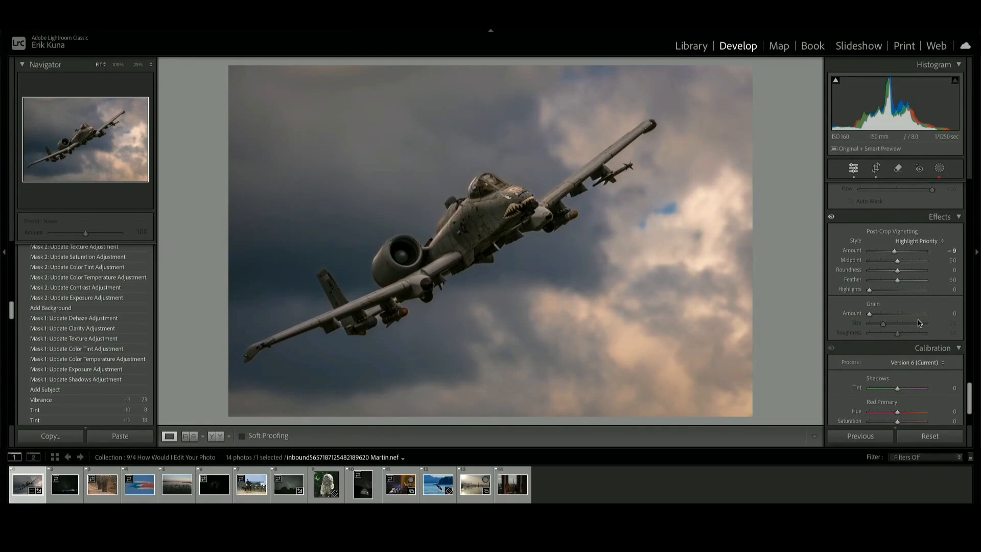
- Turn on Remove Chromatic Aberration and Enable Profile Corrections for the photo's lens
scroll(919, 323, "up", 5)
scroll(917, 323, "up", 2)
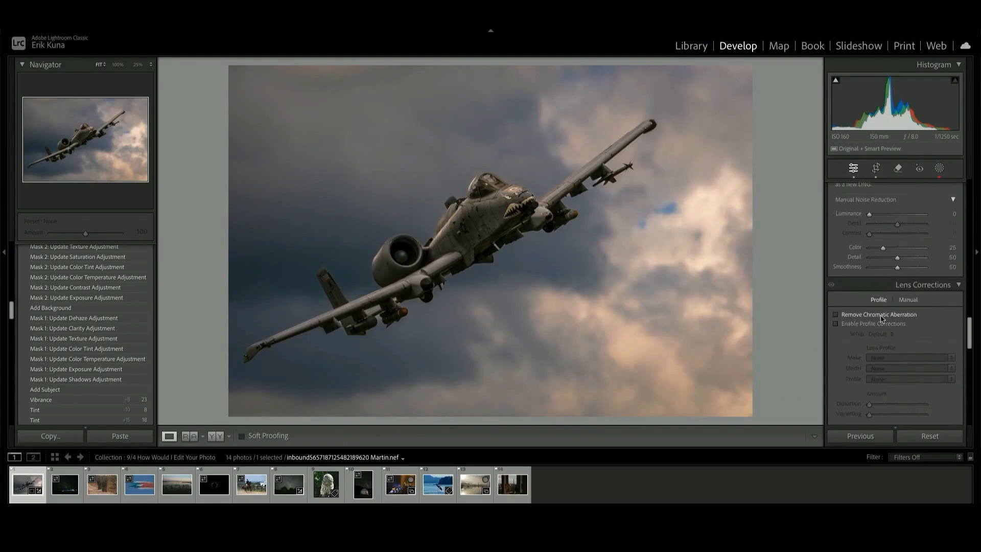
left_click(877, 315)
left_click(875, 324)
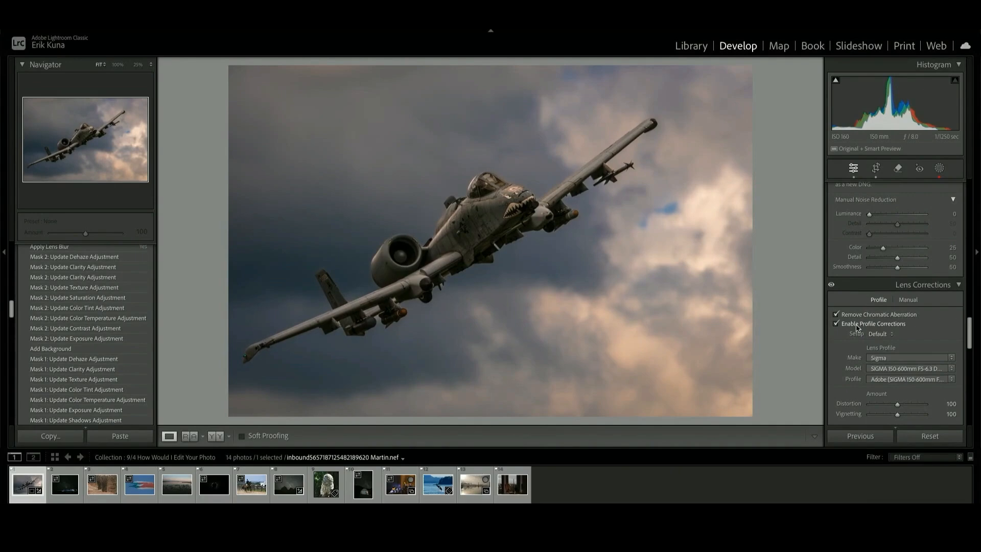
- Sharpen the photo with an Amount of 82 and a Masking of 63
scroll(873, 319, "up", 6)
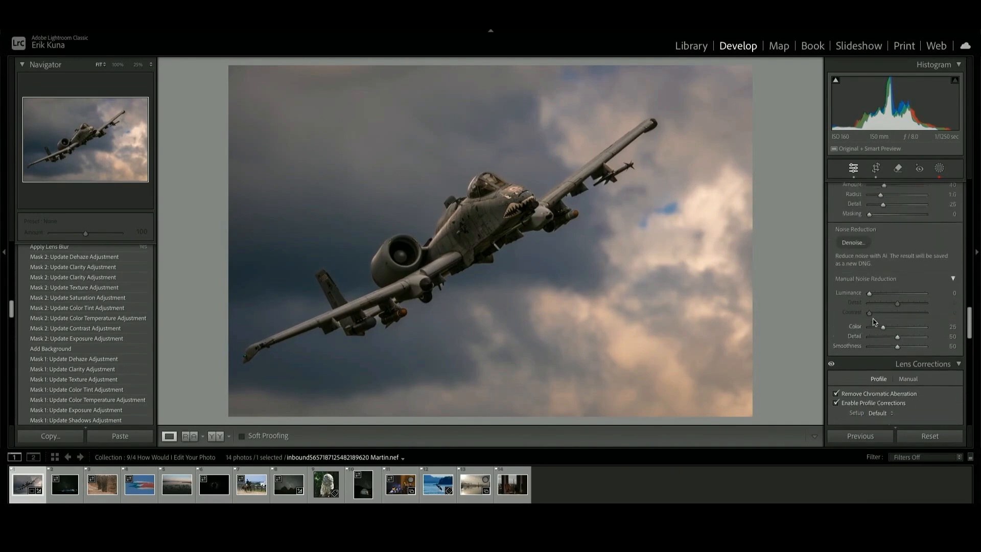
scroll(873, 320, "up", 1)
left_click_drag(884, 284, 900, 292)
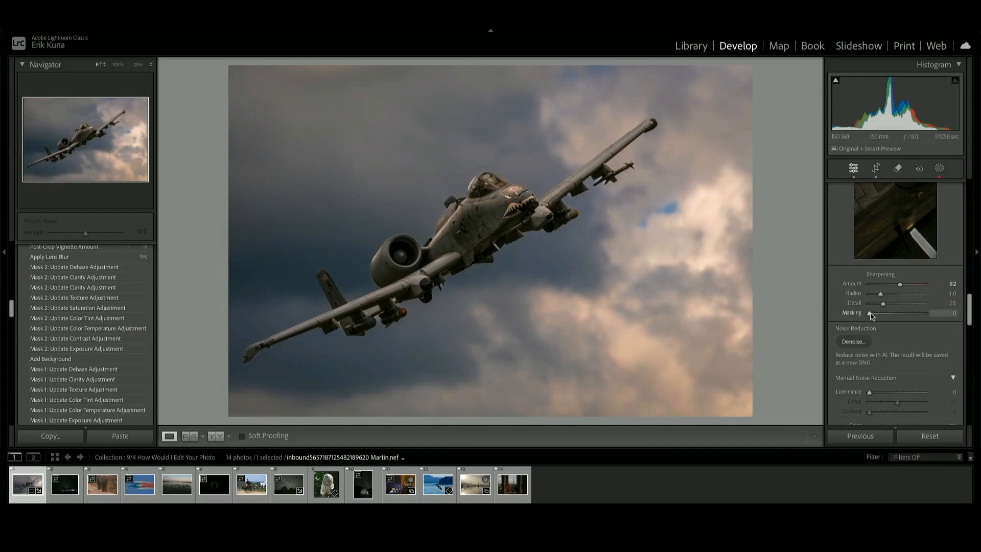
left_click_drag(872, 315, 906, 319)
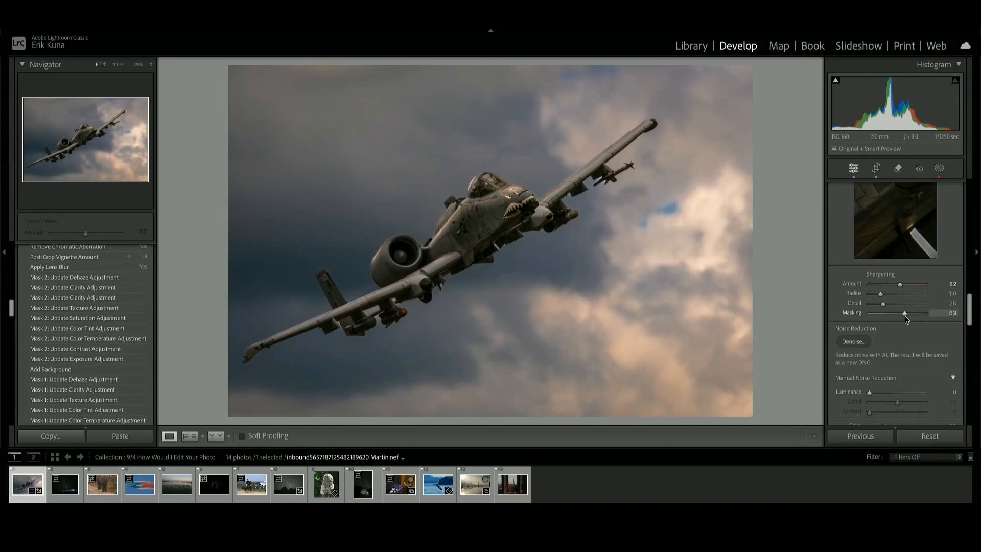
- Examine the jet's nose and wing at 50% zoom, comparing before and after, and return to viewing the whole photo
key("ctrl+=")
key("ctrl+=")
key("ctrl+=")
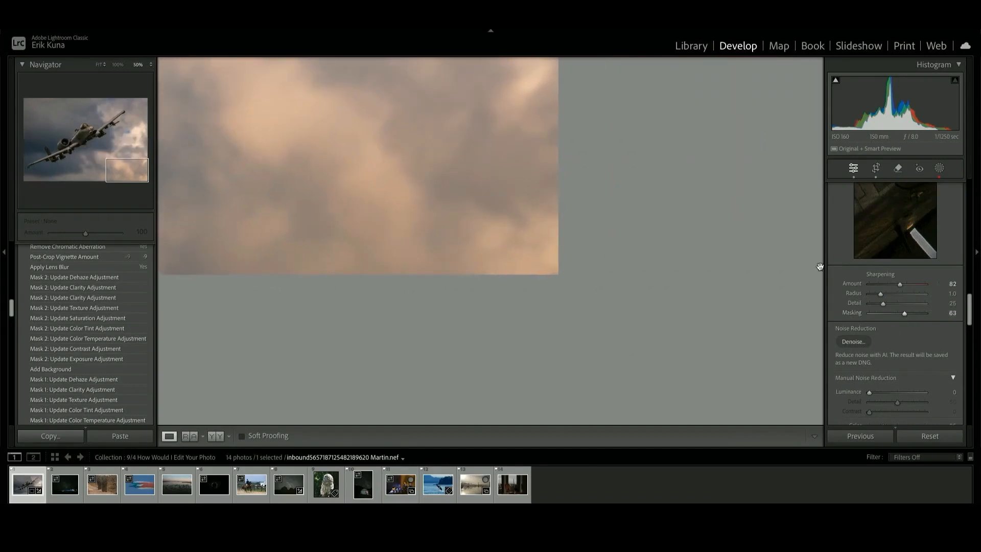
scroll(629, 249, "up", 10)
scroll(629, 250, "left", 9)
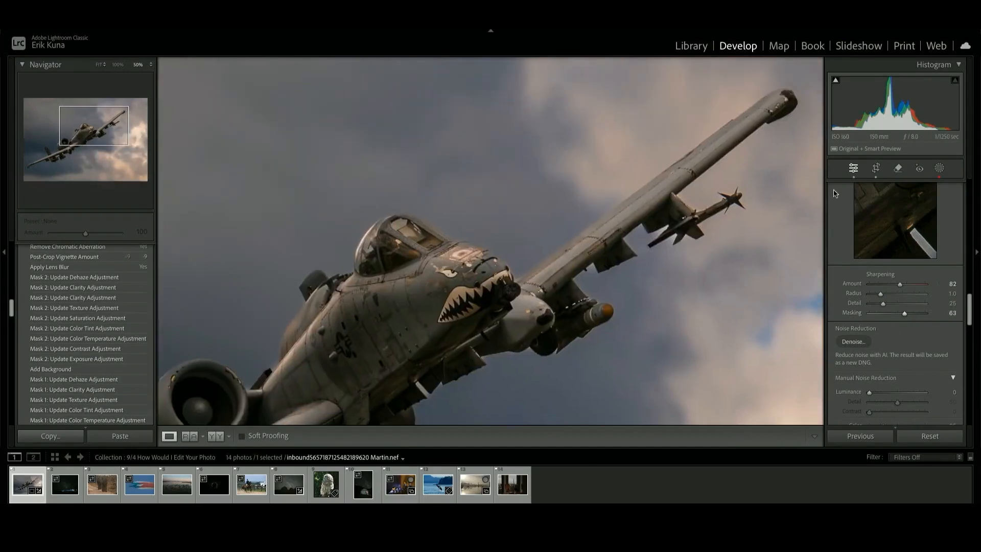
key("backslash")
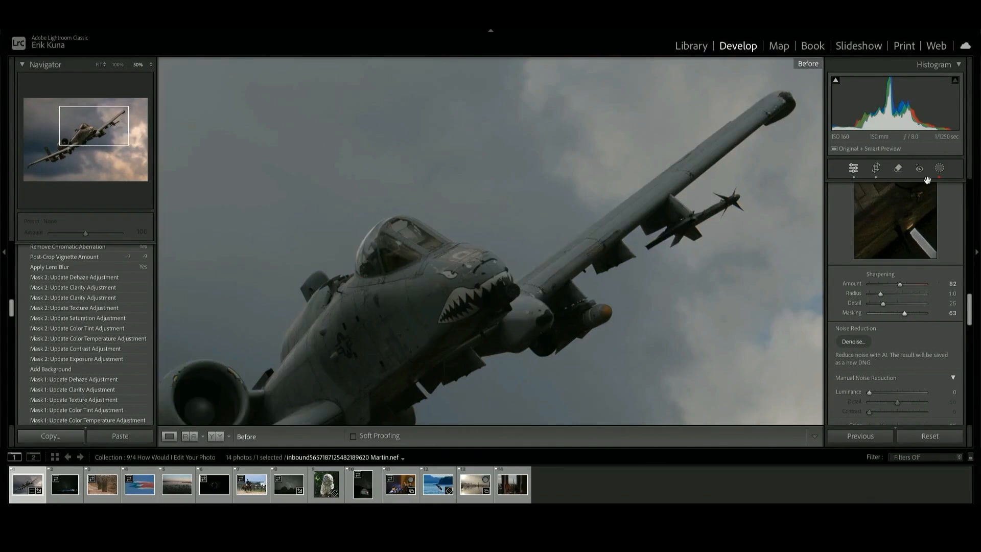
key("backslash")
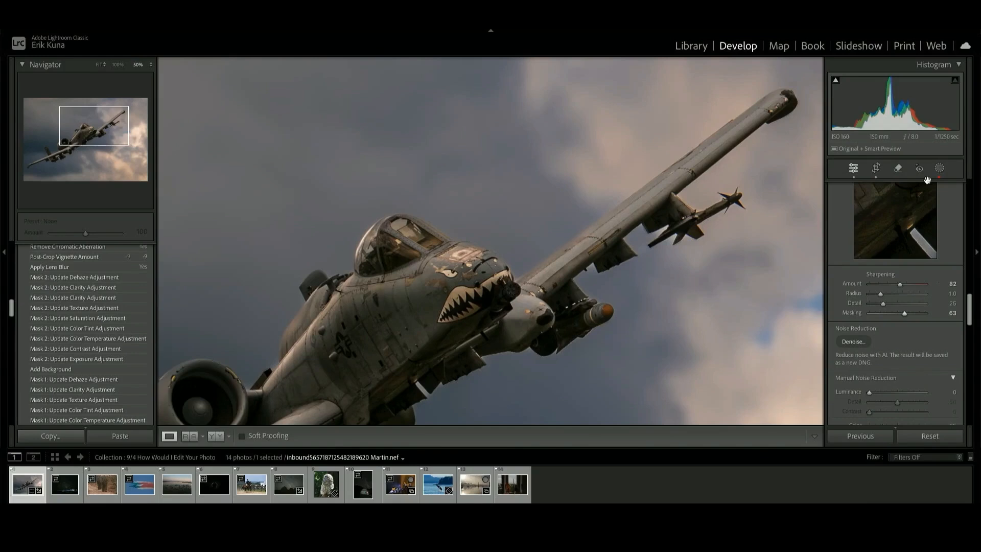
key("ctrl+minus")
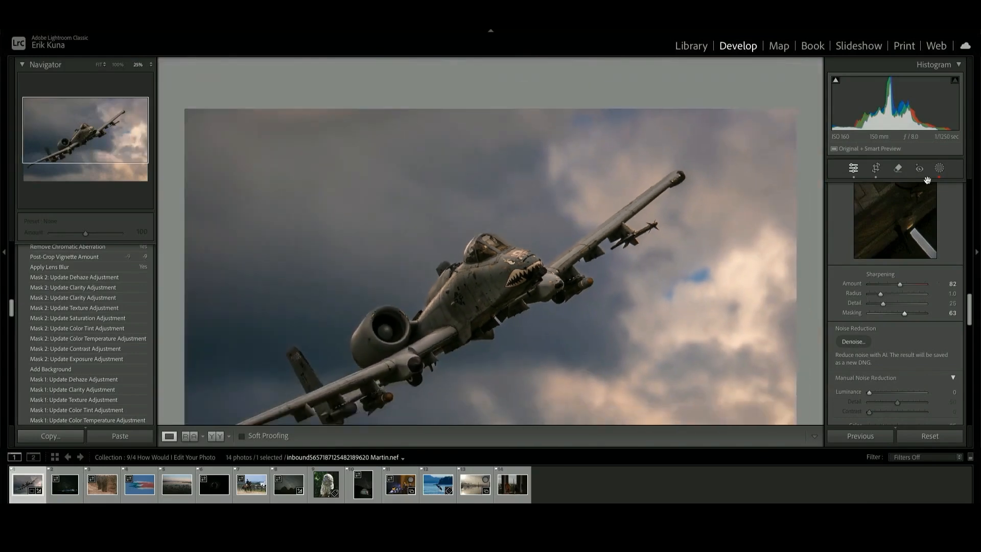
scroll(927, 180, "down", 3)
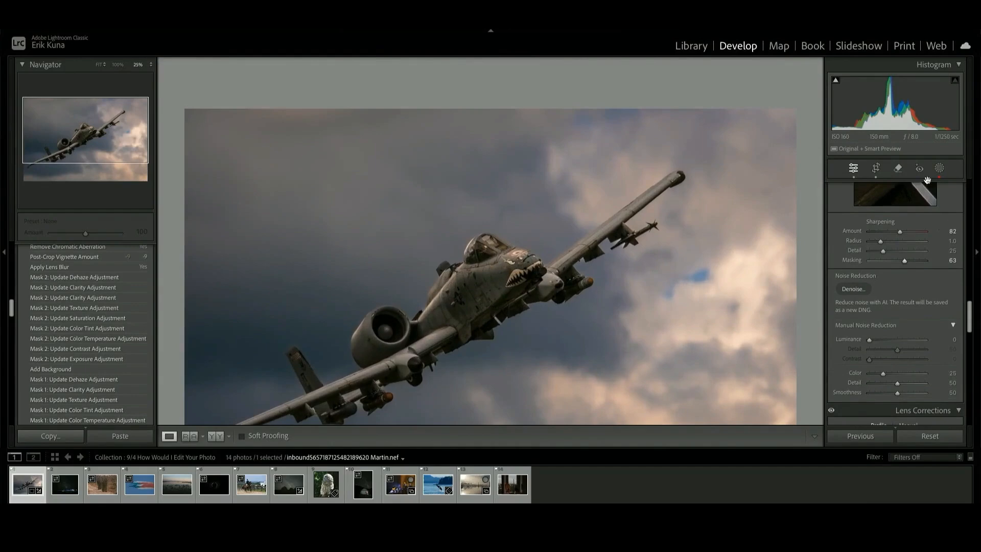
scroll(767, 176, "down", 2)
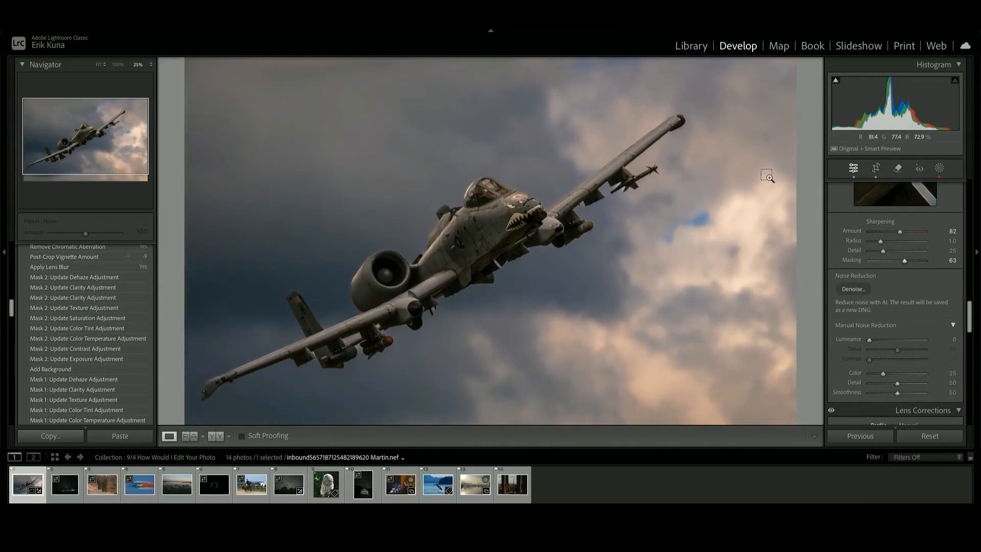
key("ctrl+equal")
left_click(769, 177)
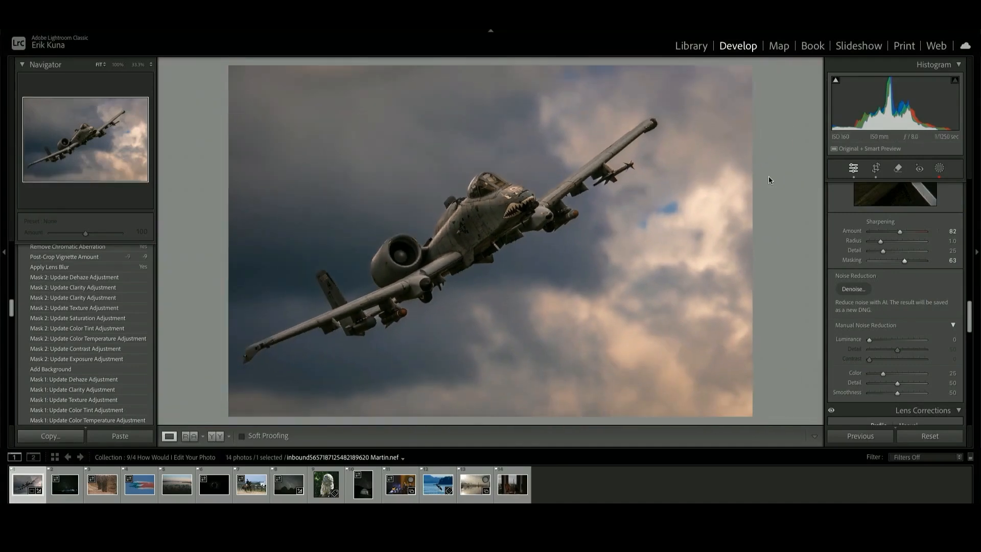